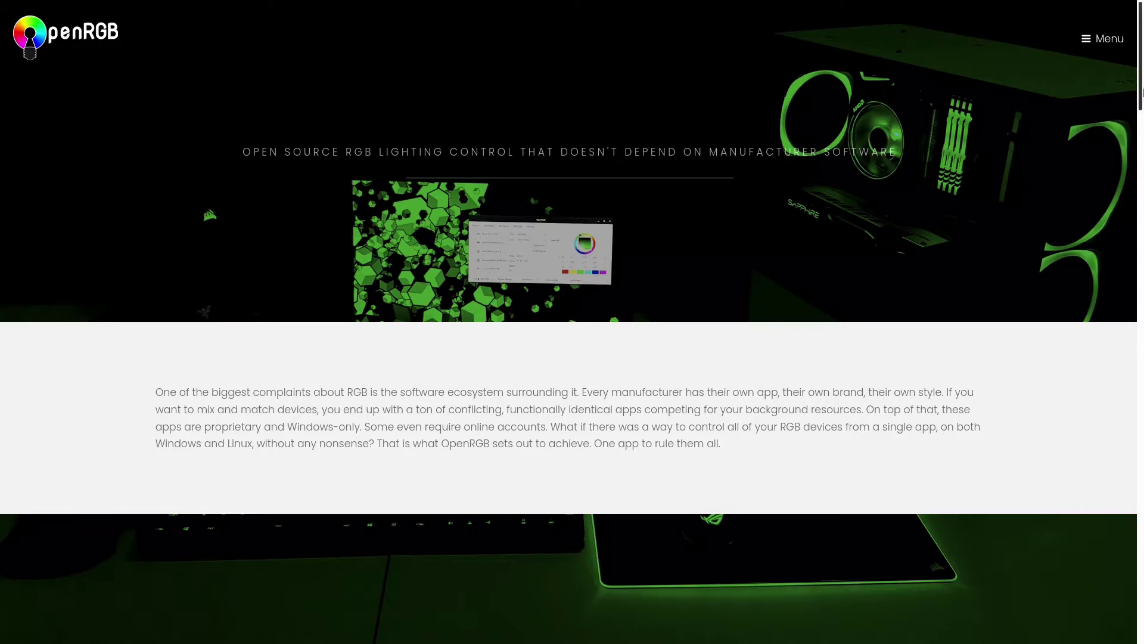
- Scroll the openrgb.org homepage down to the Download OpenRGB section with the 0.7 and Pipeline links
left_click_drag(1141, 93, 1141, 370)
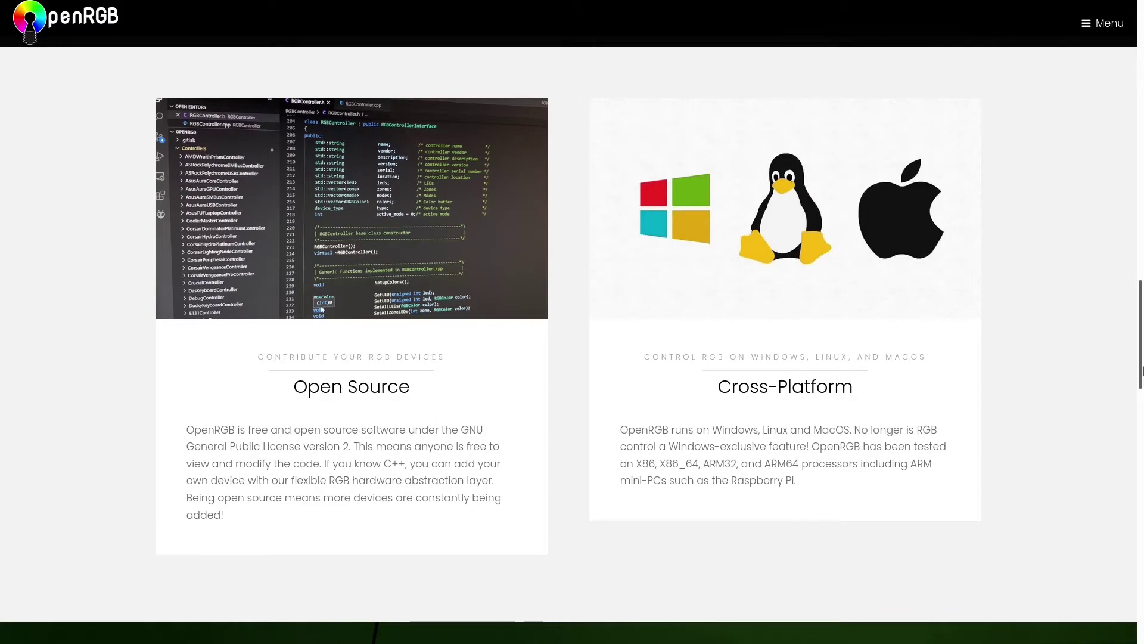
left_click_drag(1142, 369, 1142, 234)
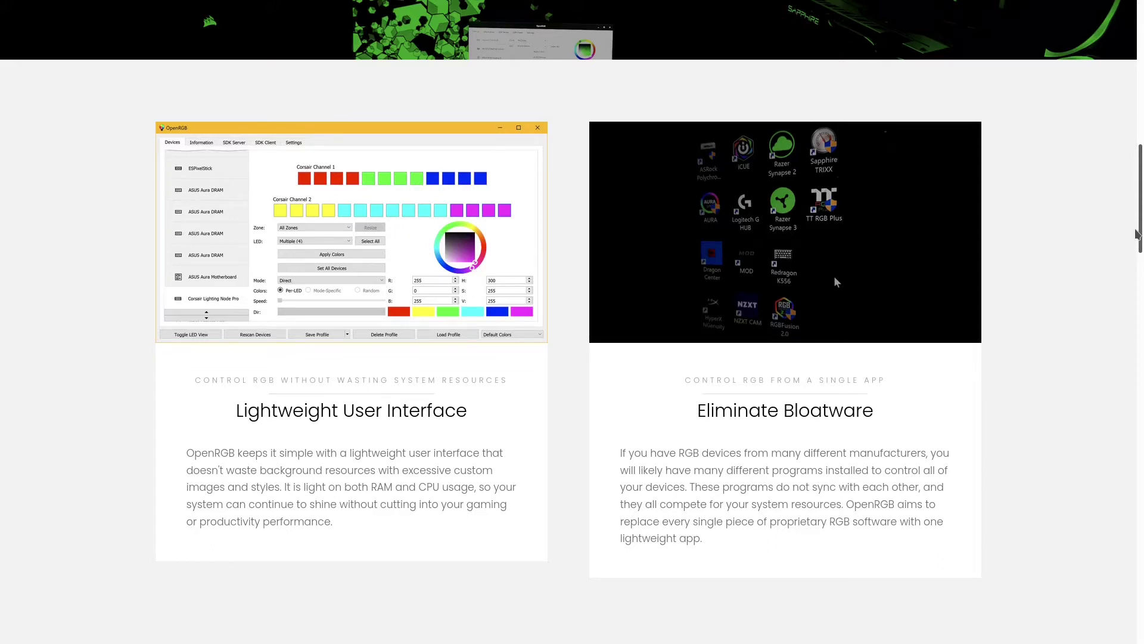
left_click_drag(1138, 234, 1143, 484)
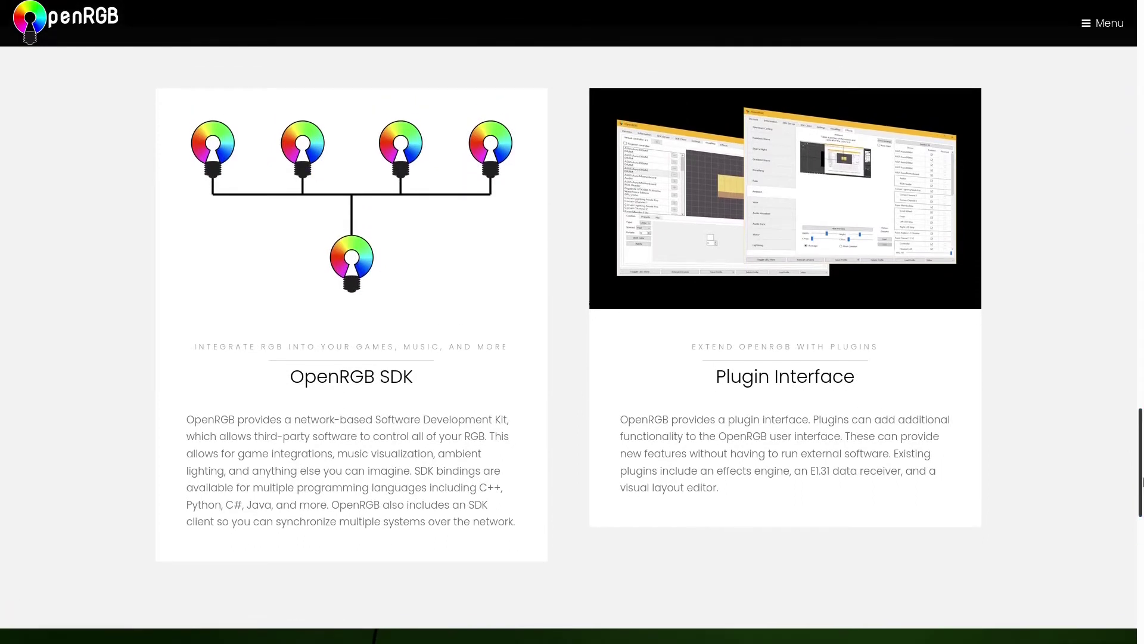
left_click_drag(1143, 441, 1143, 548)
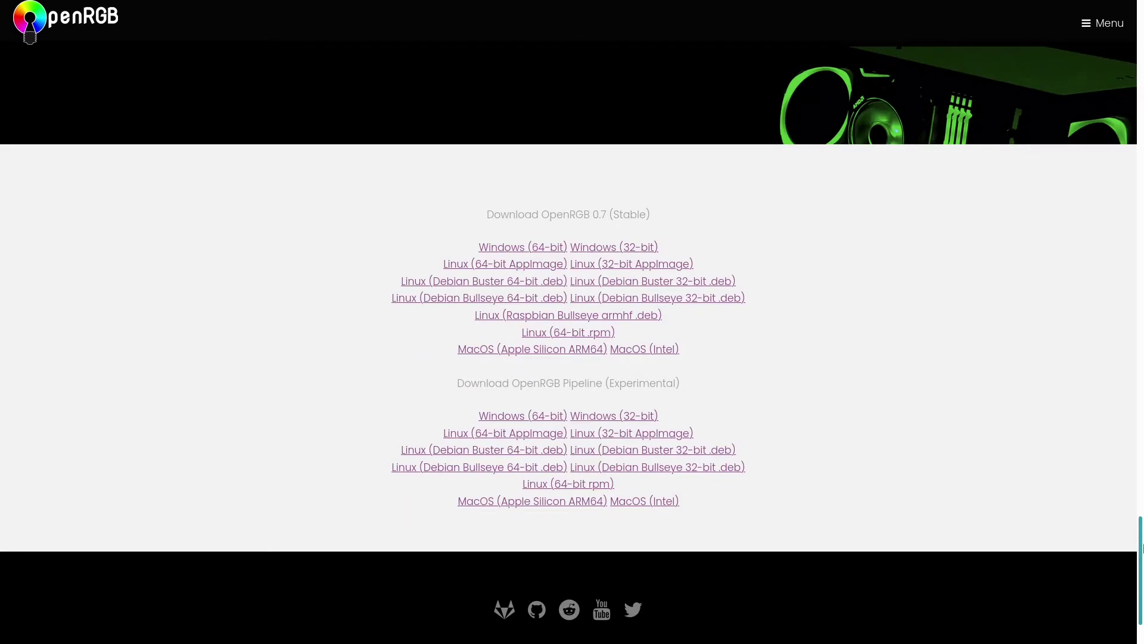
left_click_drag(1142, 547, 1142, 552)
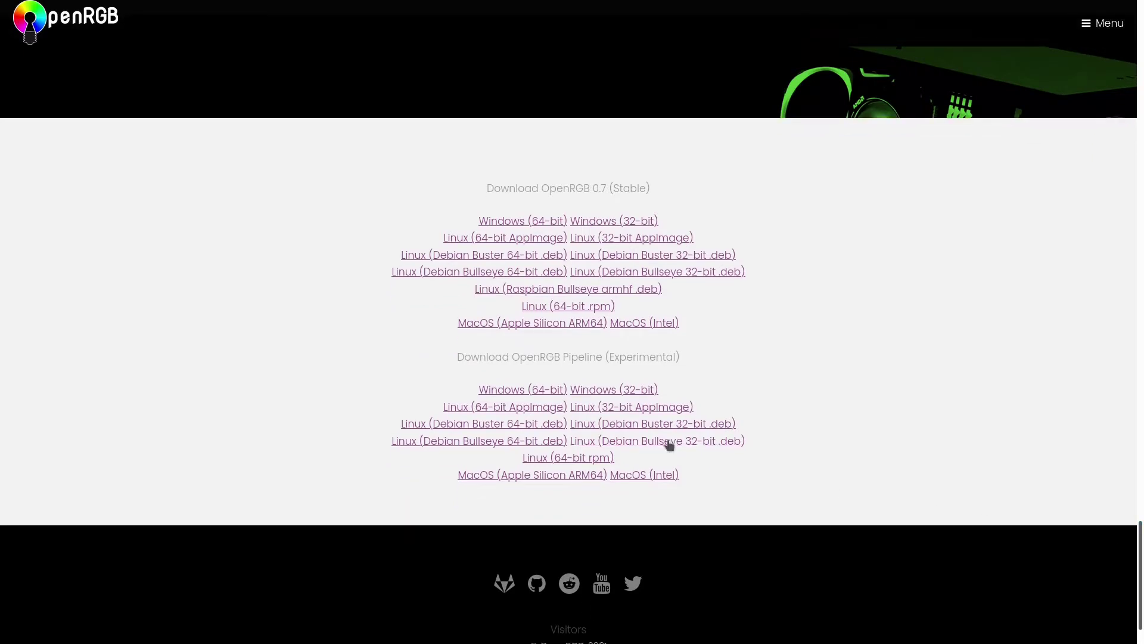
left_click_drag(457, 358, 674, 355)
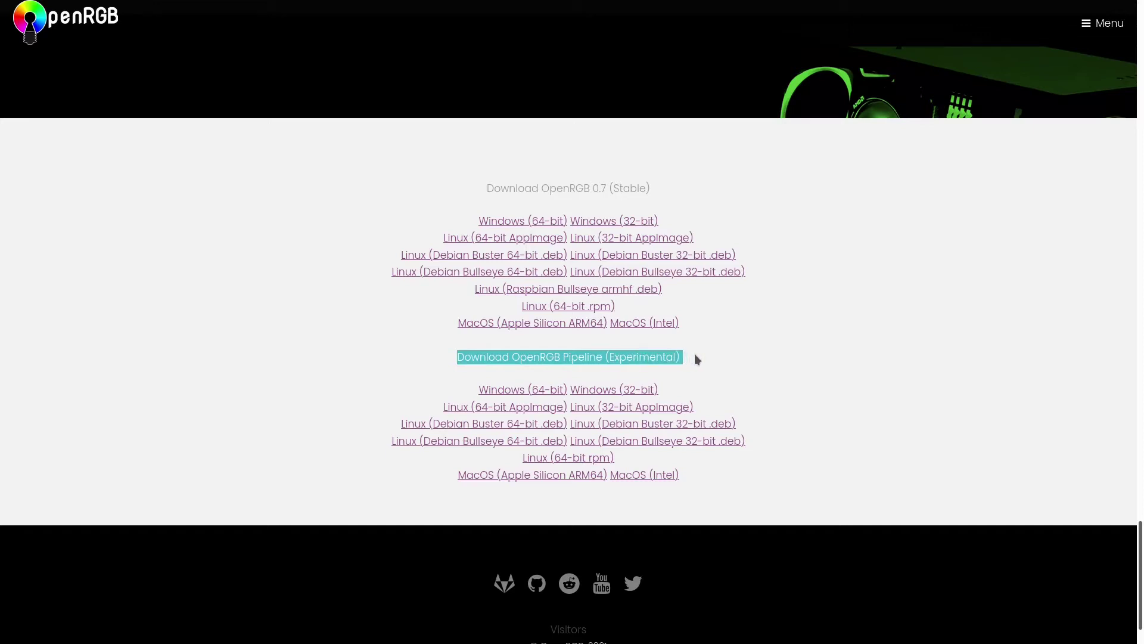
left_click(695, 354)
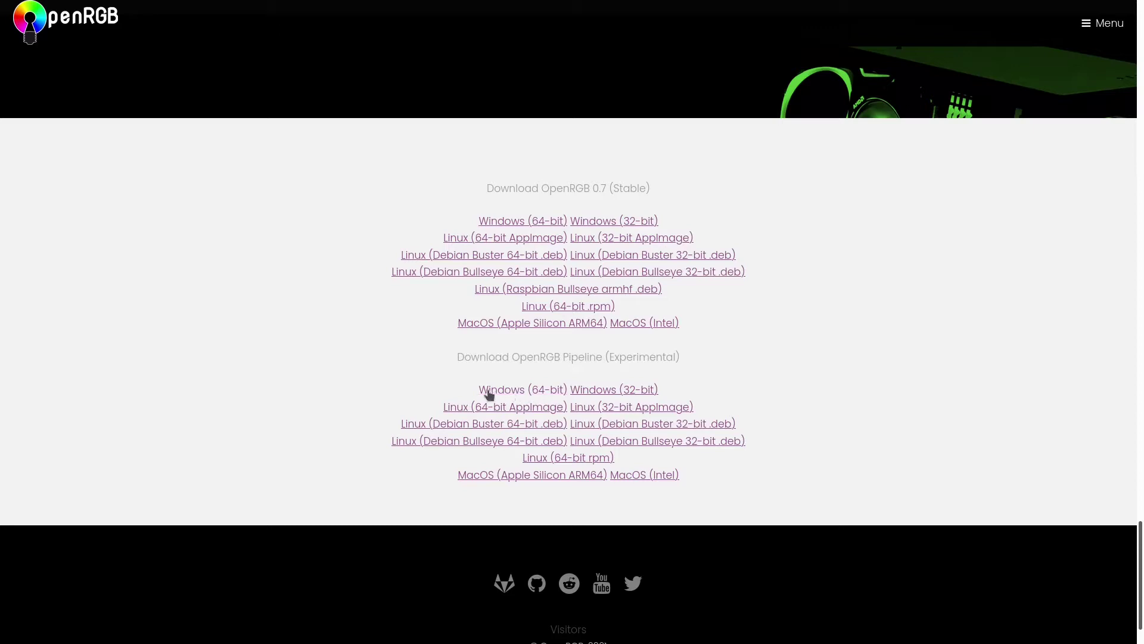
left_click_drag(456, 384, 710, 487)
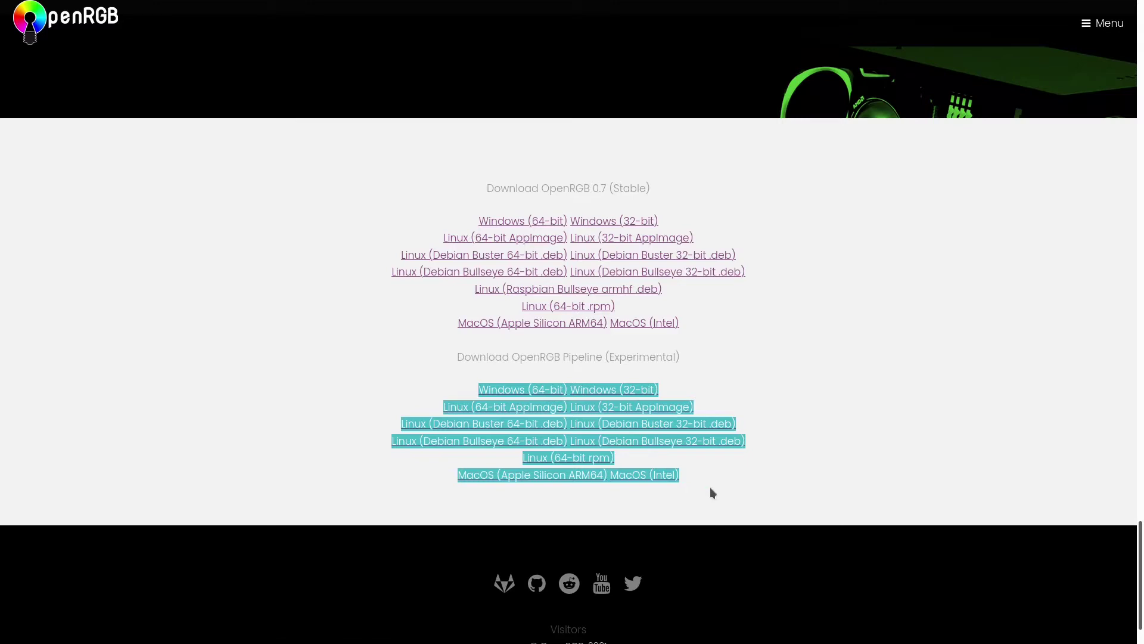
left_click(710, 487)
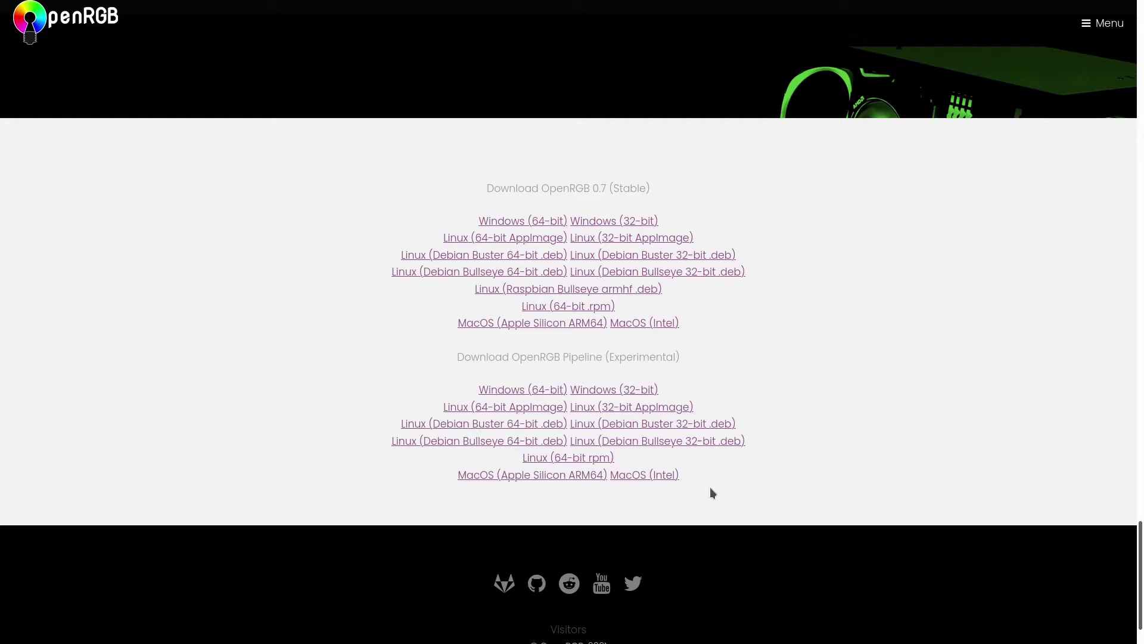
- Leave full screen and save the Pipeline Windows (64-bit) build OpenRGB_Windows_64_236154da.zip to disk
key("F11")
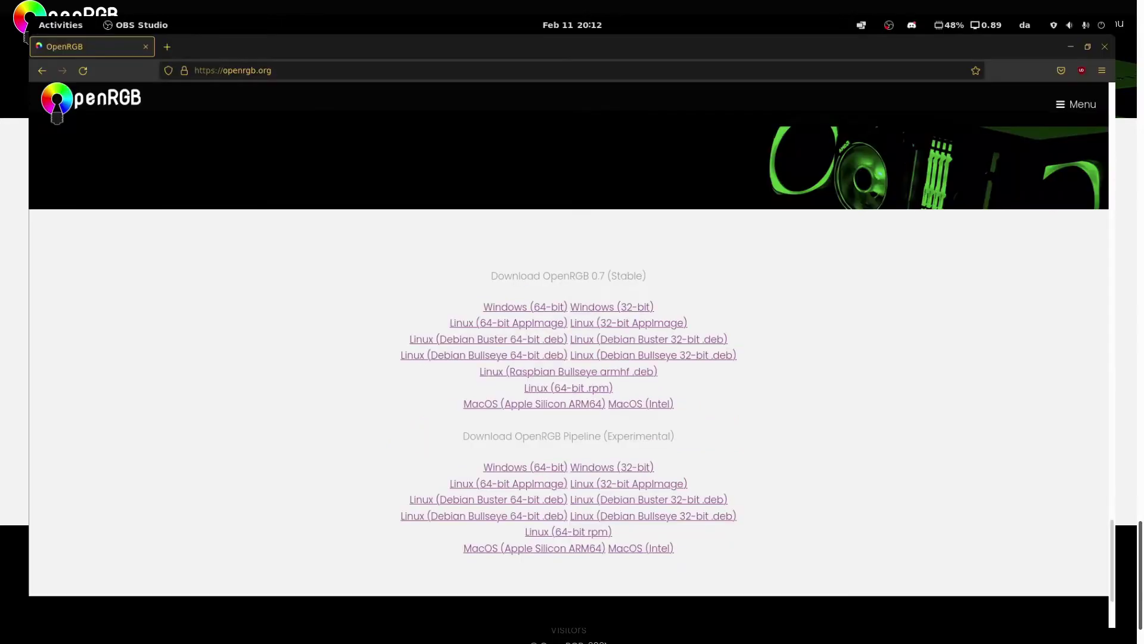
left_click(505, 471)
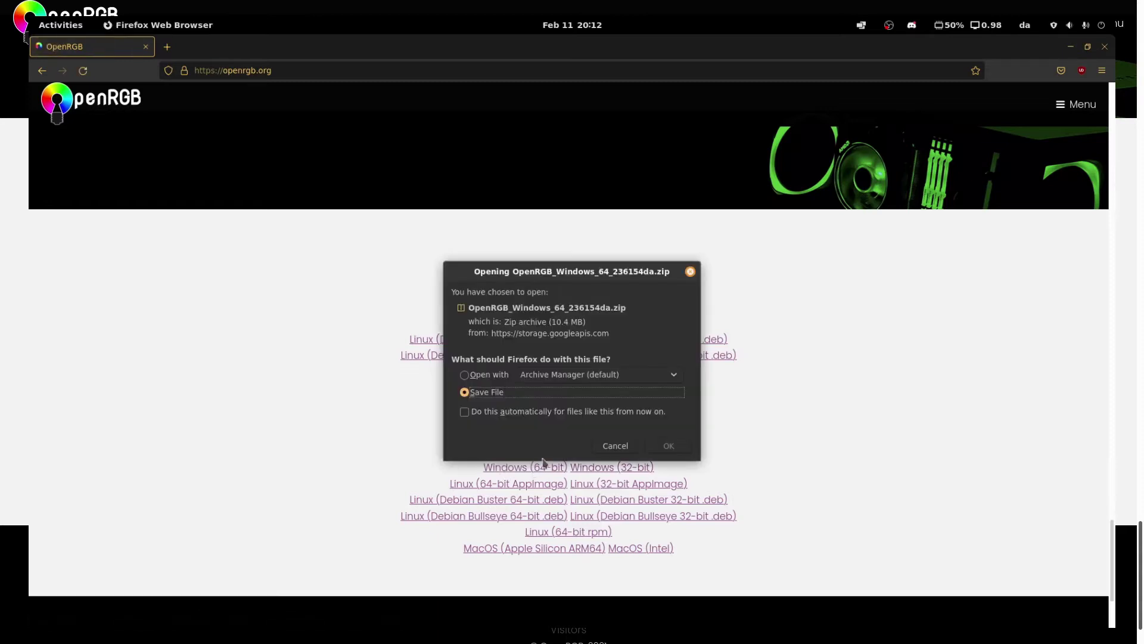
left_click(664, 447)
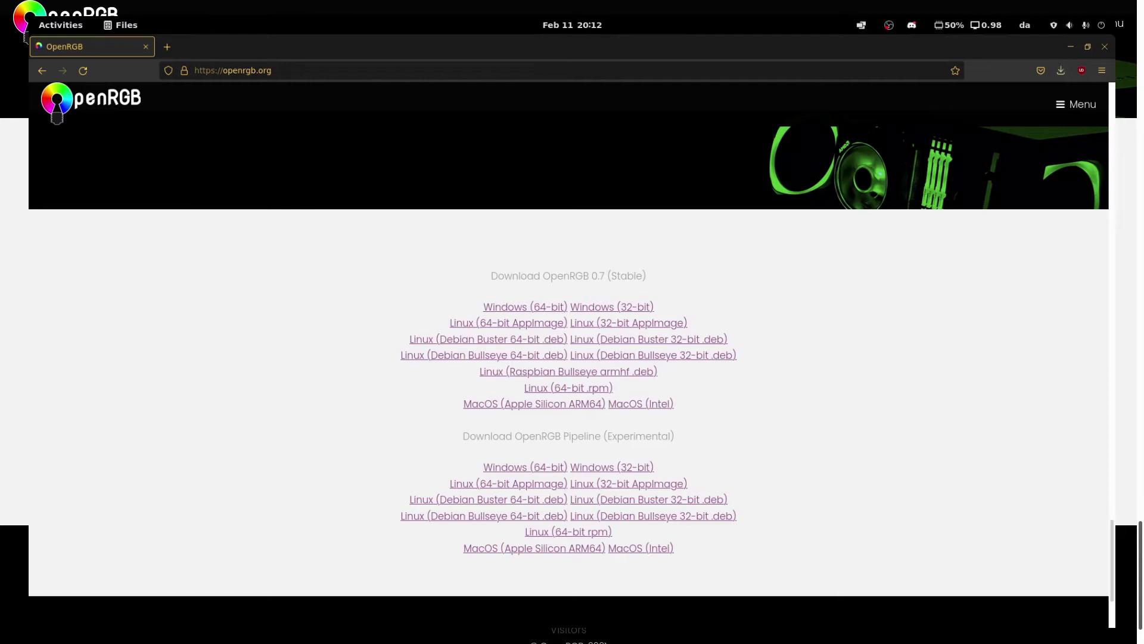
- Extract the OpenRGB zip in Downloads and run OpenRGB.exe from the inner Windows 64-bit folder
right_click(477, 197)
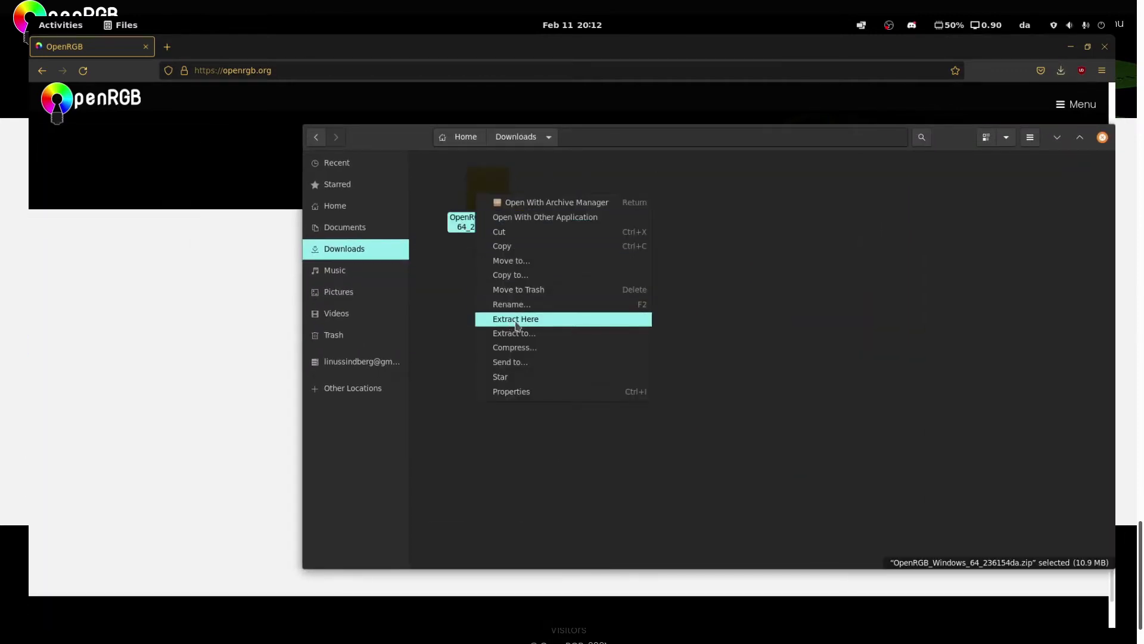
left_click(516, 319)
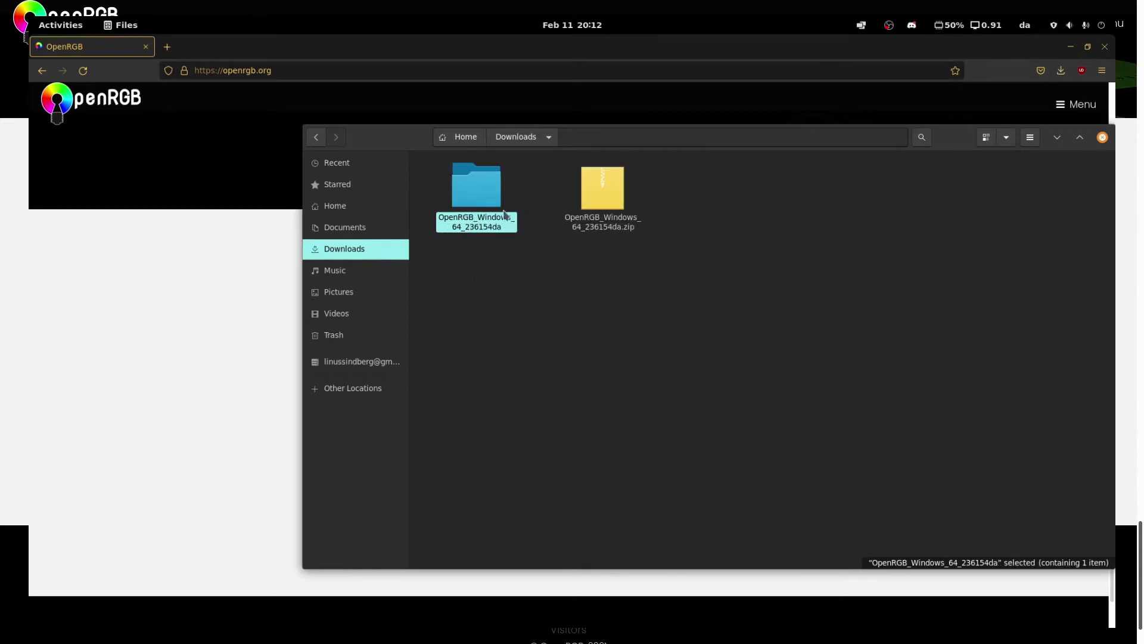
double_click(492, 197)
double_click(492, 195)
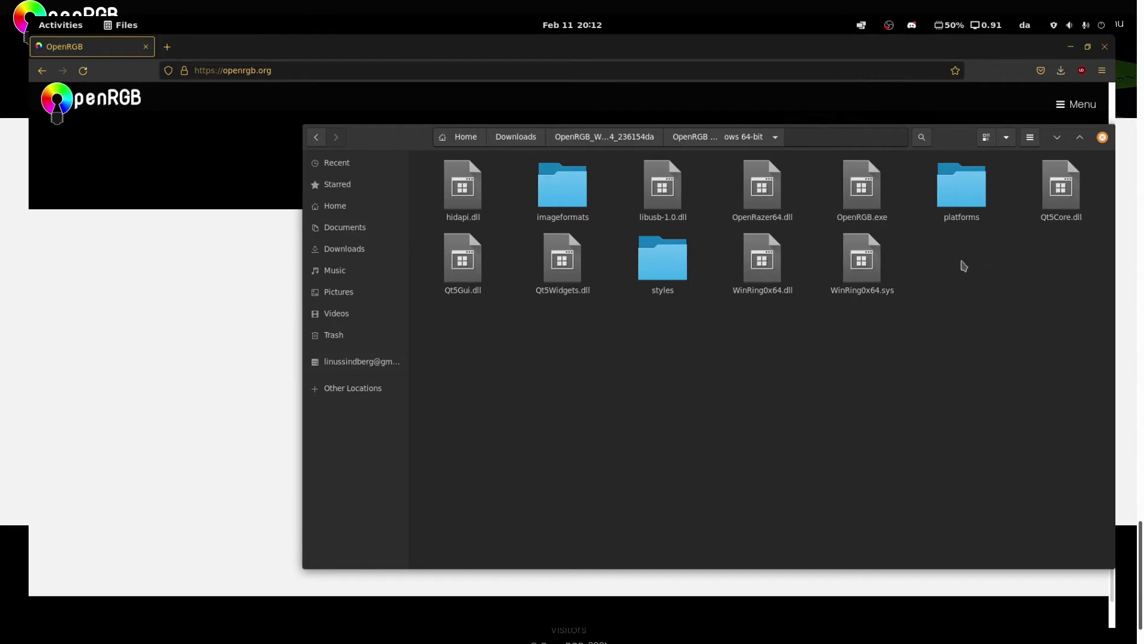
left_click(862, 186)
right_click(860, 196)
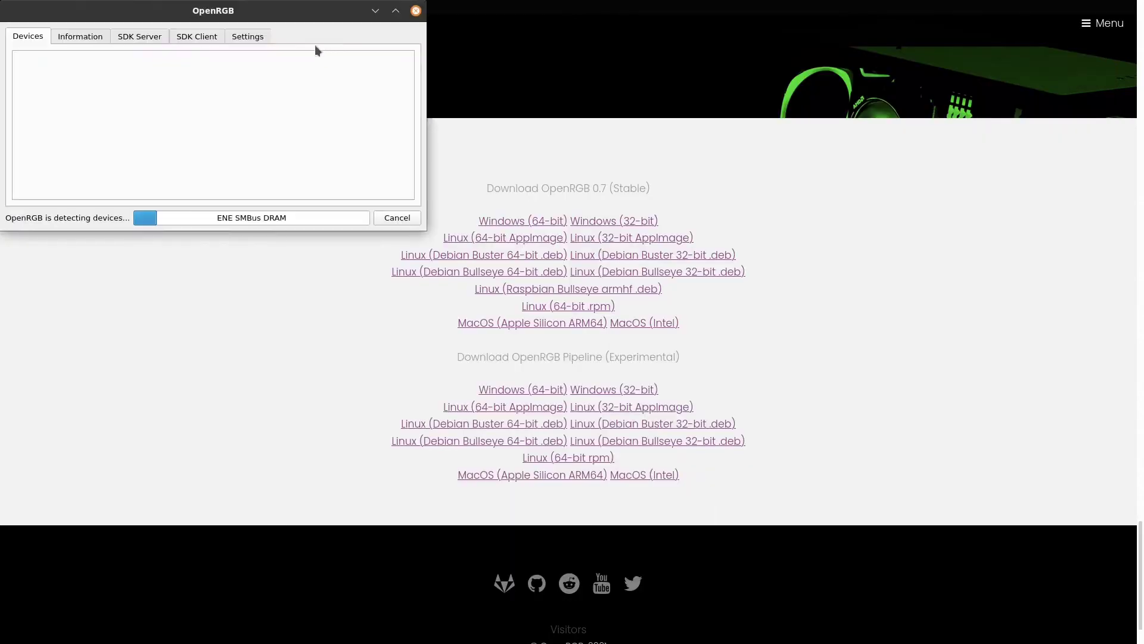
- Maximize OpenRGB and look through the detected HyperX and MSI B450 devices
key("super+Up")
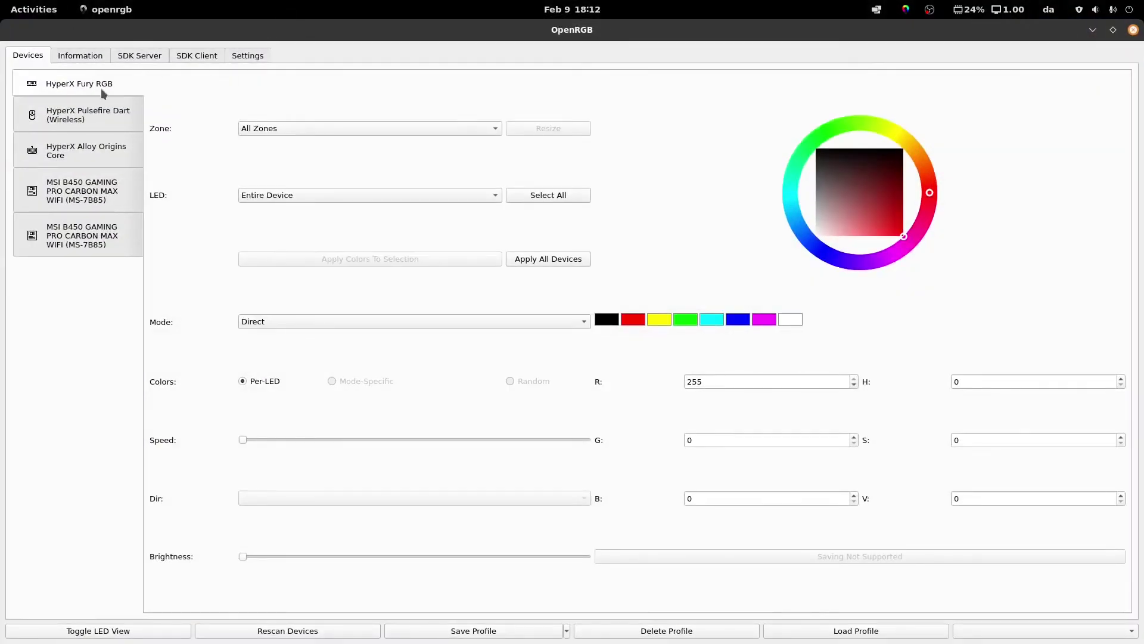
left_click(71, 105)
left_click(76, 148)
left_click(74, 185)
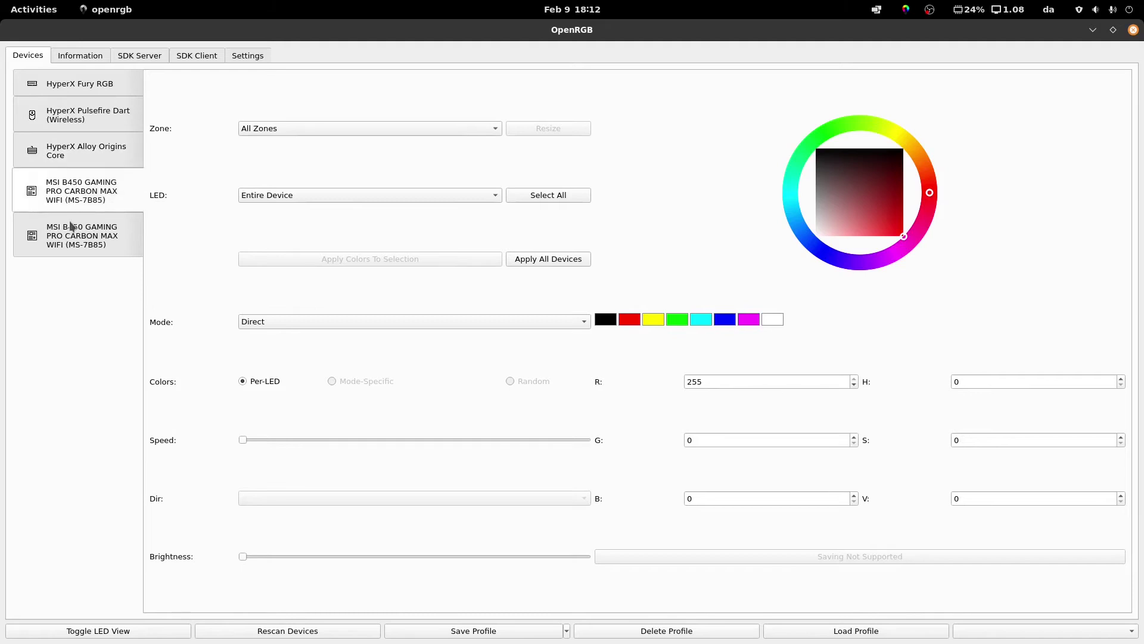
left_click(74, 234)
left_click(87, 88)
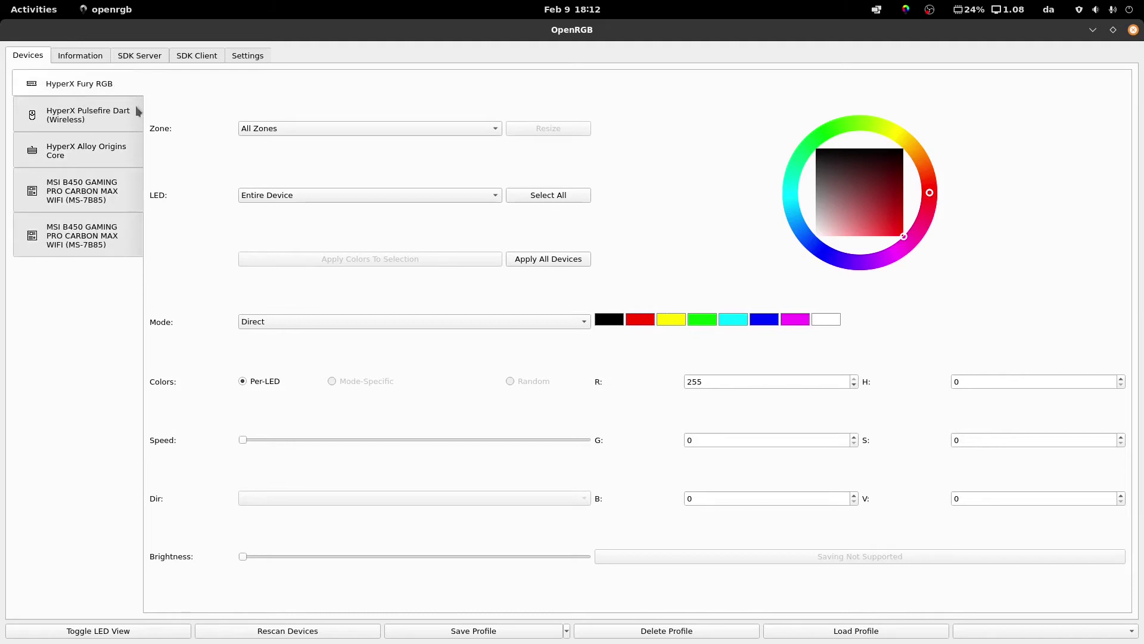
- Rescan for RGB devices, then show the Supported Devices page in Settings
left_click(319, 631)
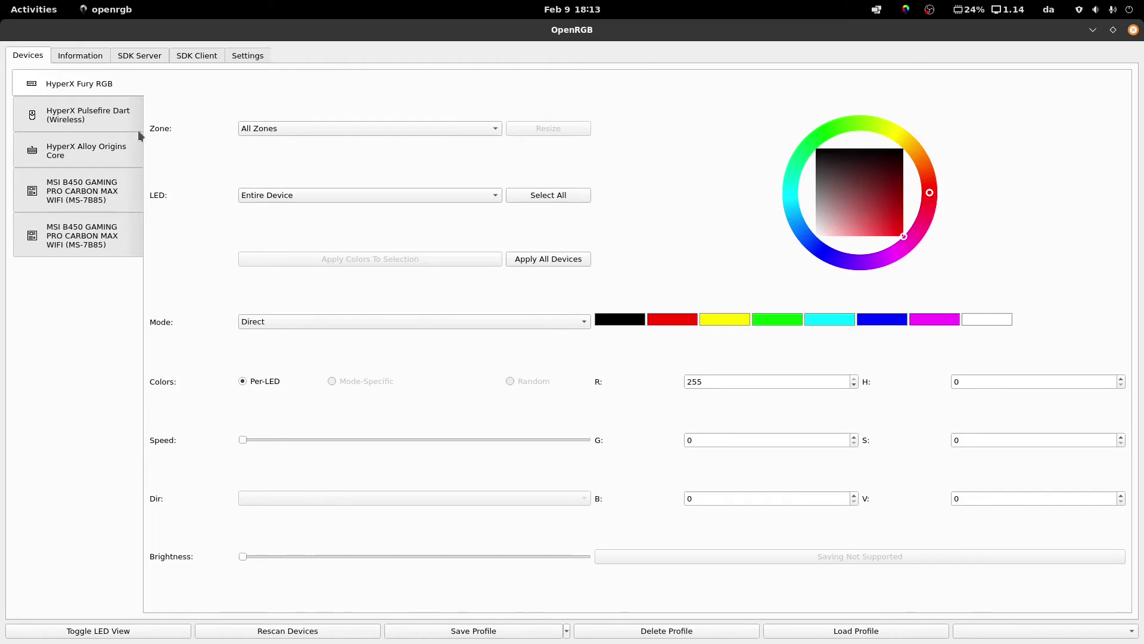
left_click(250, 57)
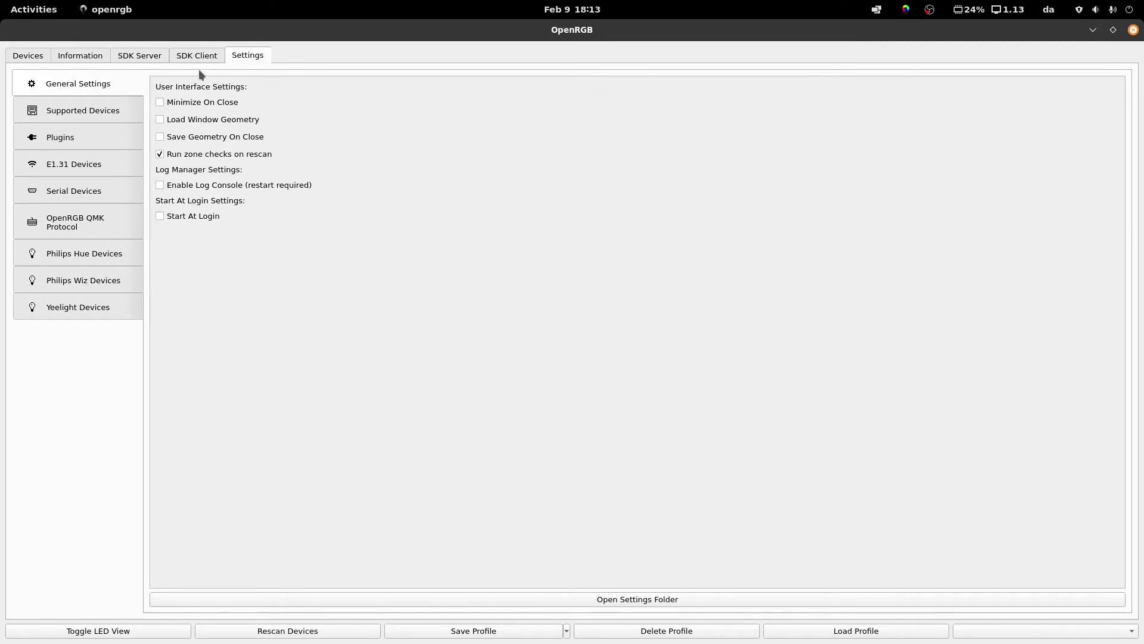
left_click(113, 112)
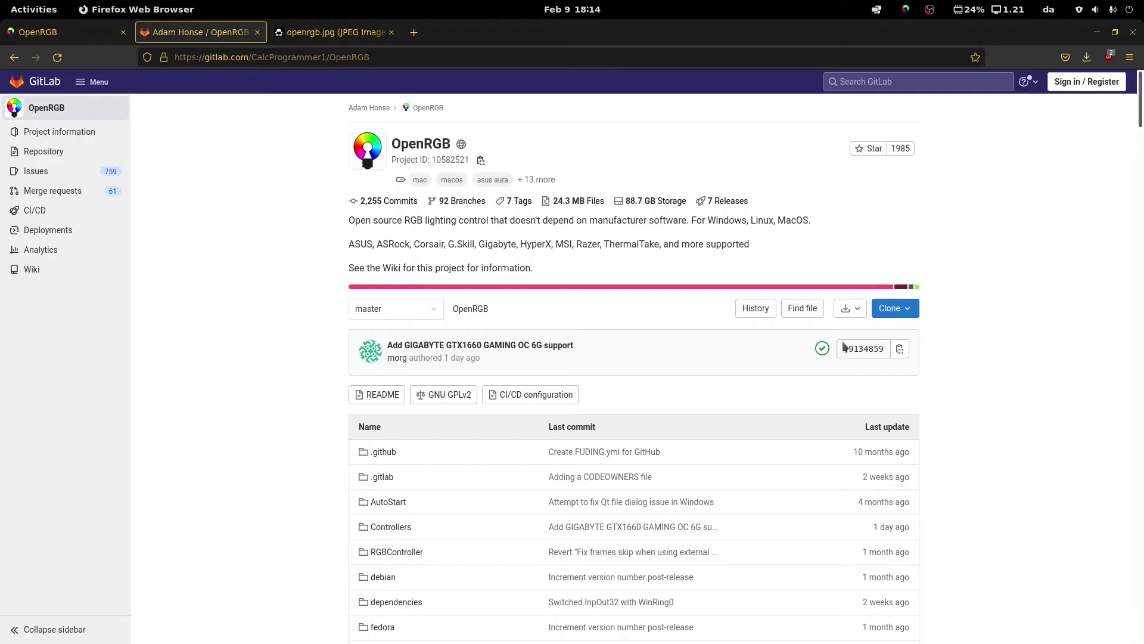
- Scroll the OpenRGB README down to the OpenRGB Plugins list
scroll(306, 341, "down", 10)
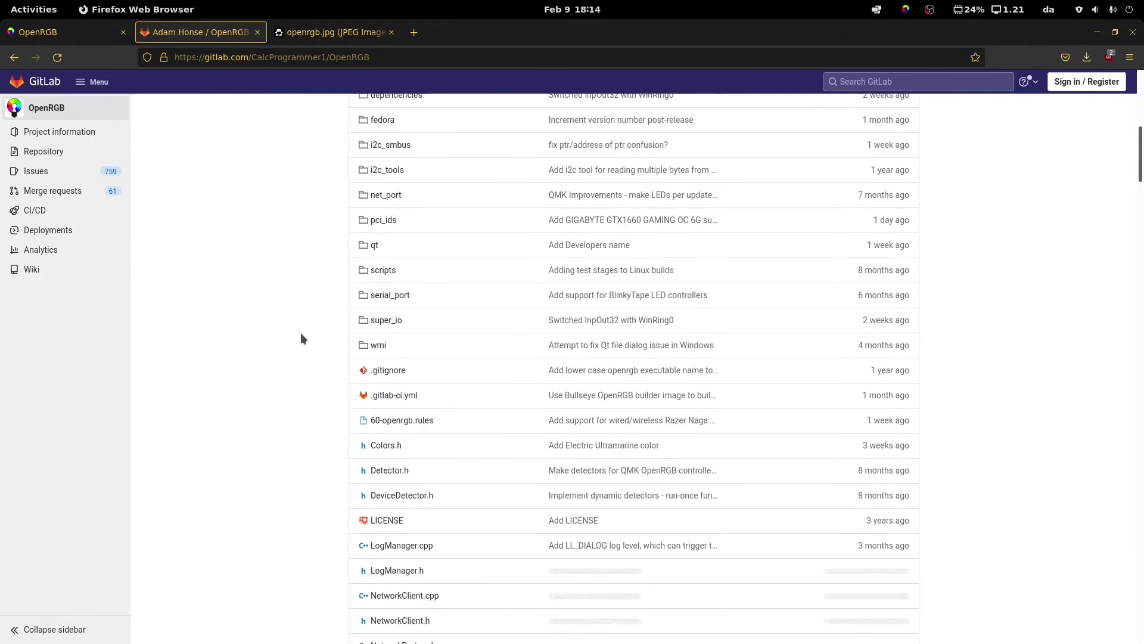
scroll(303, 331, "down", 10)
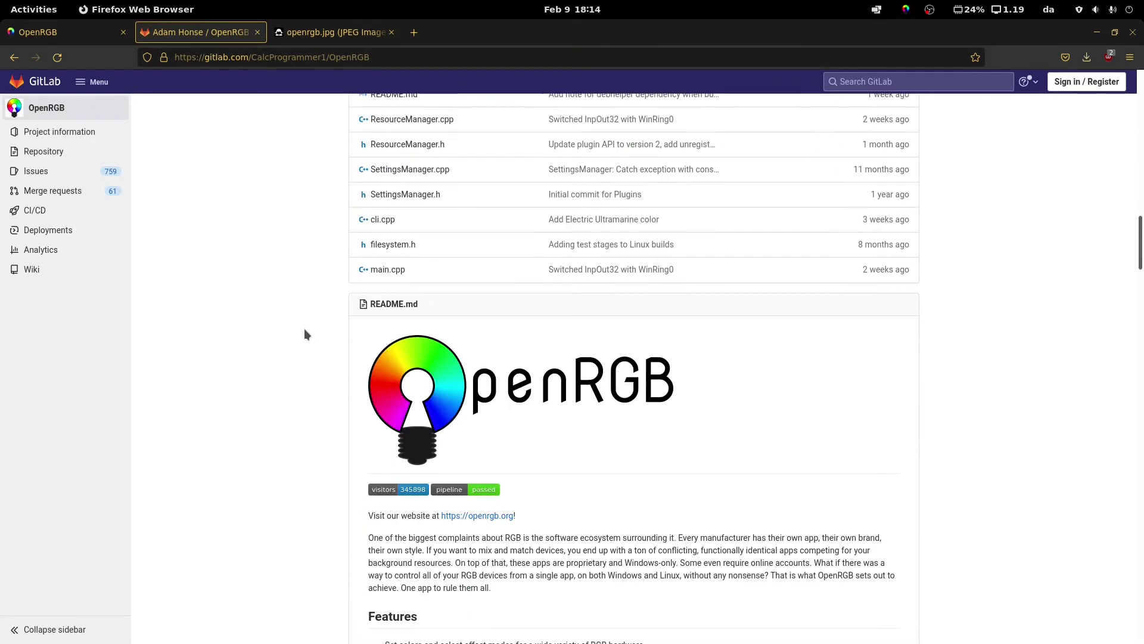
scroll(304, 325, "down", 5)
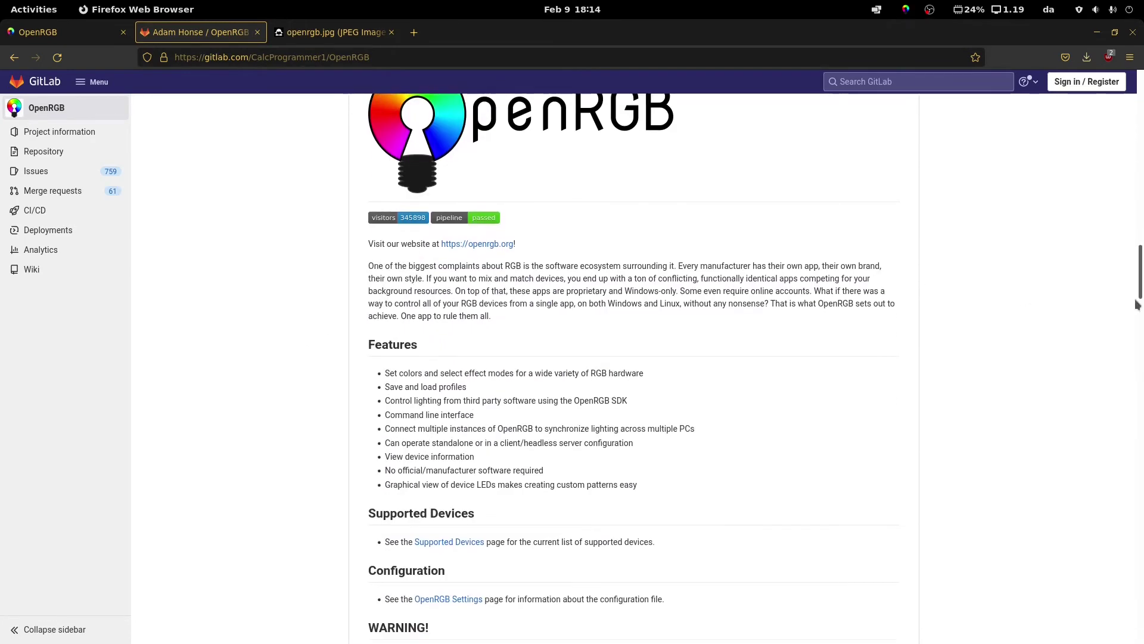
left_click_drag(1142, 292, 1140, 599)
left_click_drag(401, 340, 814, 342)
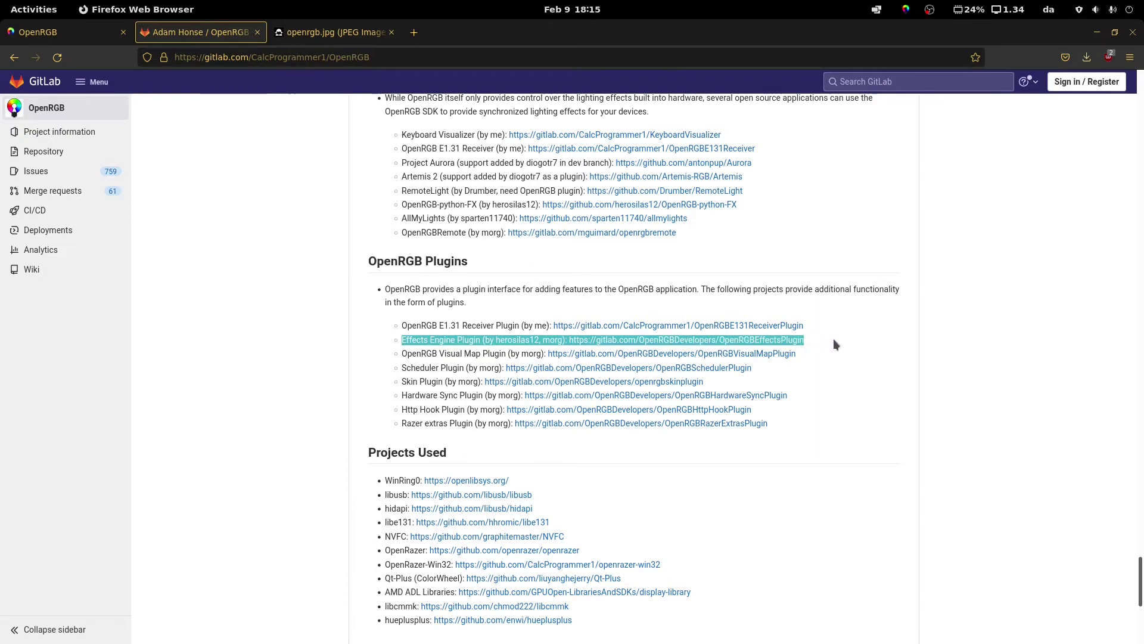
- Open the Effects Engine Plugin project page and download its Linux 64-bit build
left_click(834, 344)
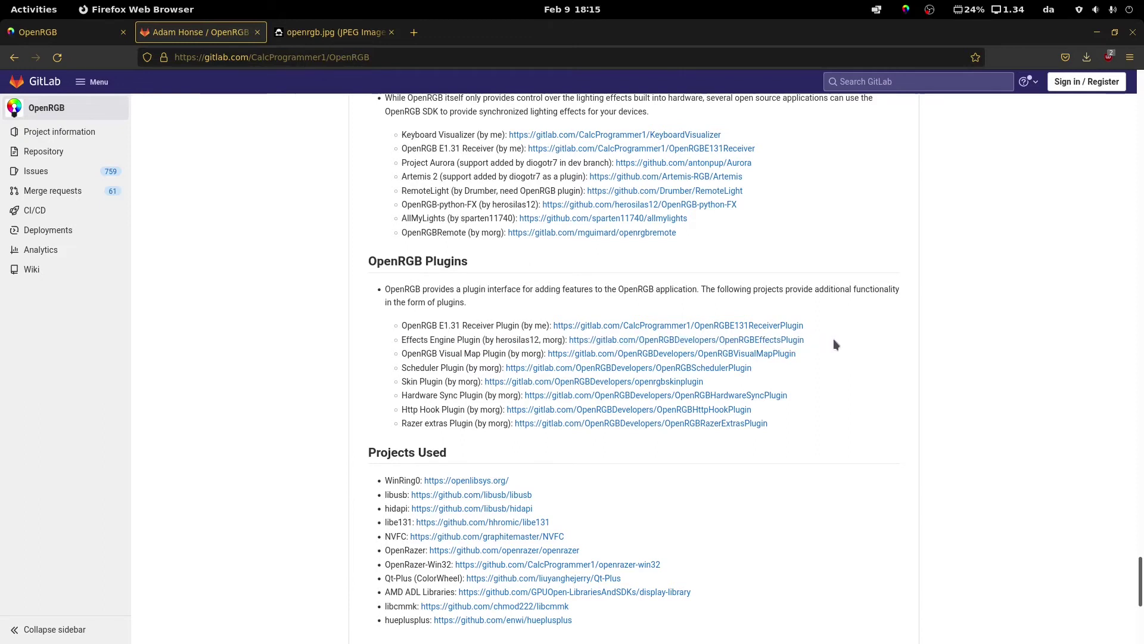
left_click(583, 343)
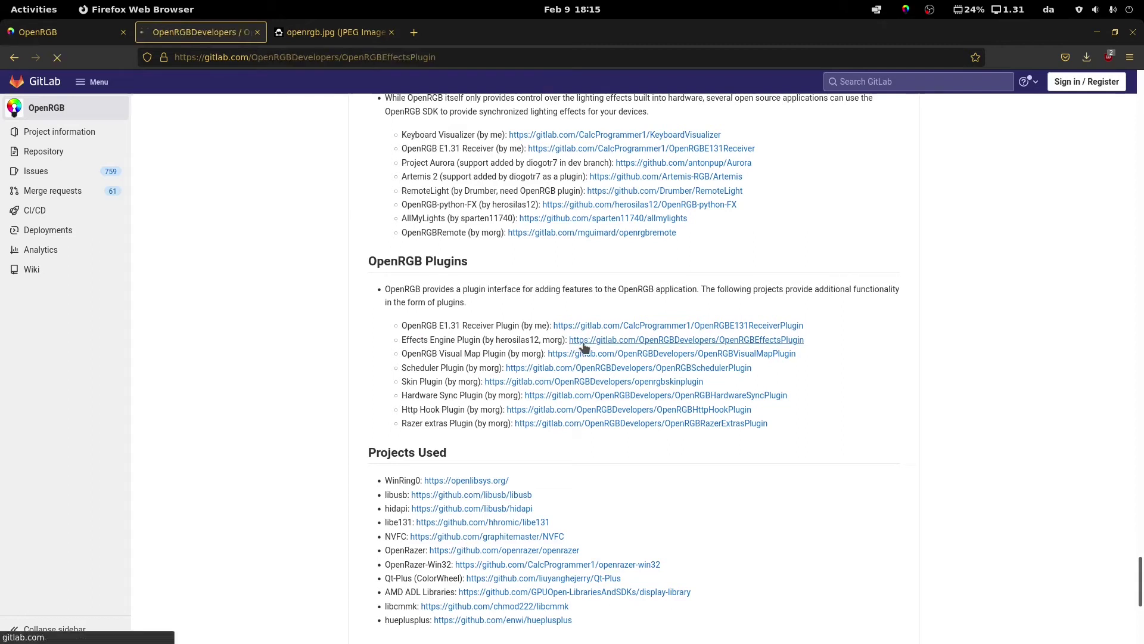
left_click(854, 286)
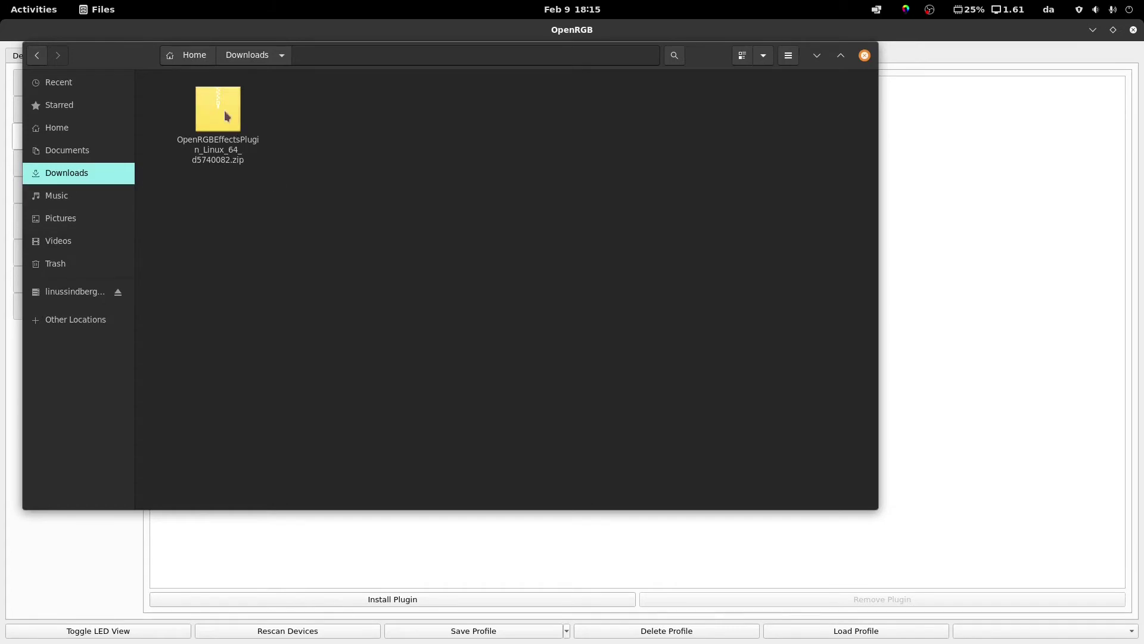
- Extract OpenRGBEffectsPlugin_Linux_64_d5740082.zip in Downloads and close the Files window
right_click(224, 110)
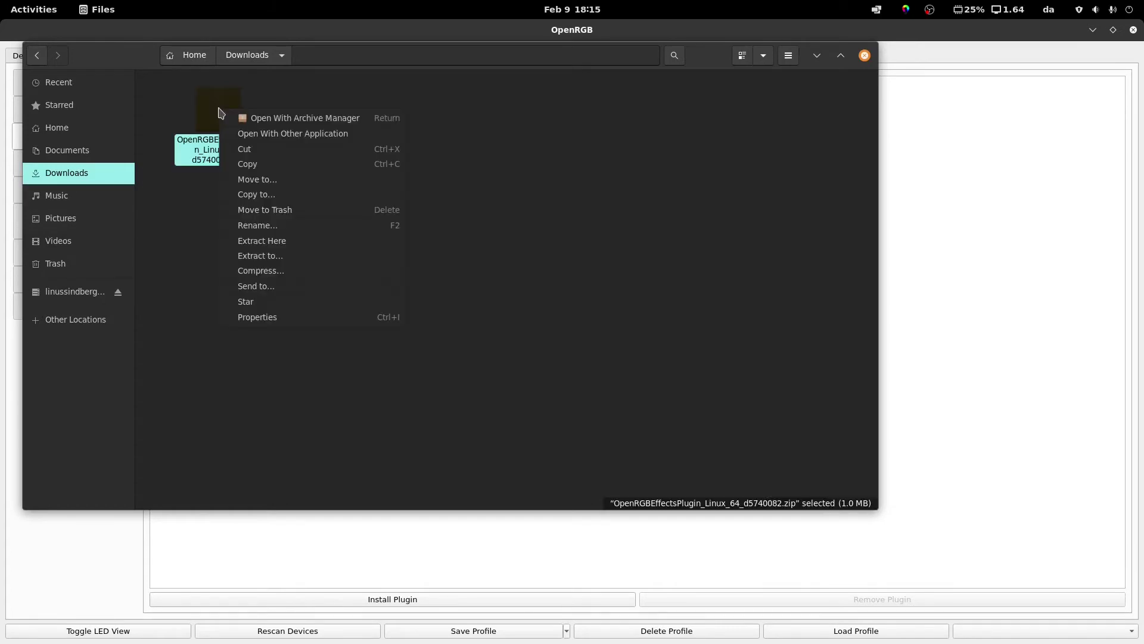
left_click(267, 240)
left_click(262, 197)
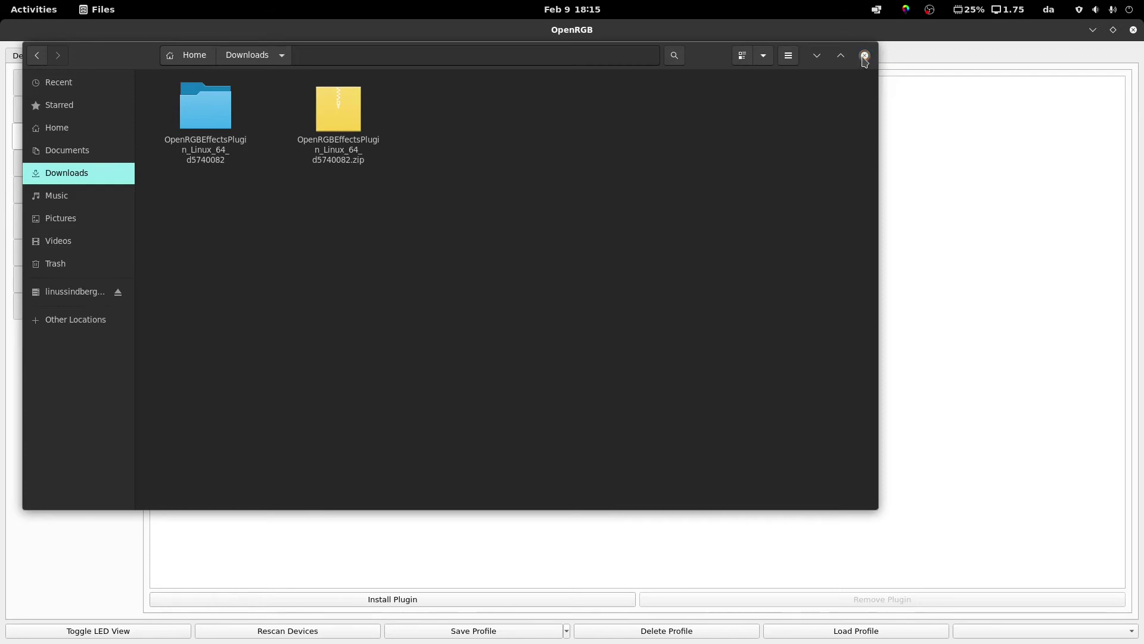
left_click(865, 56)
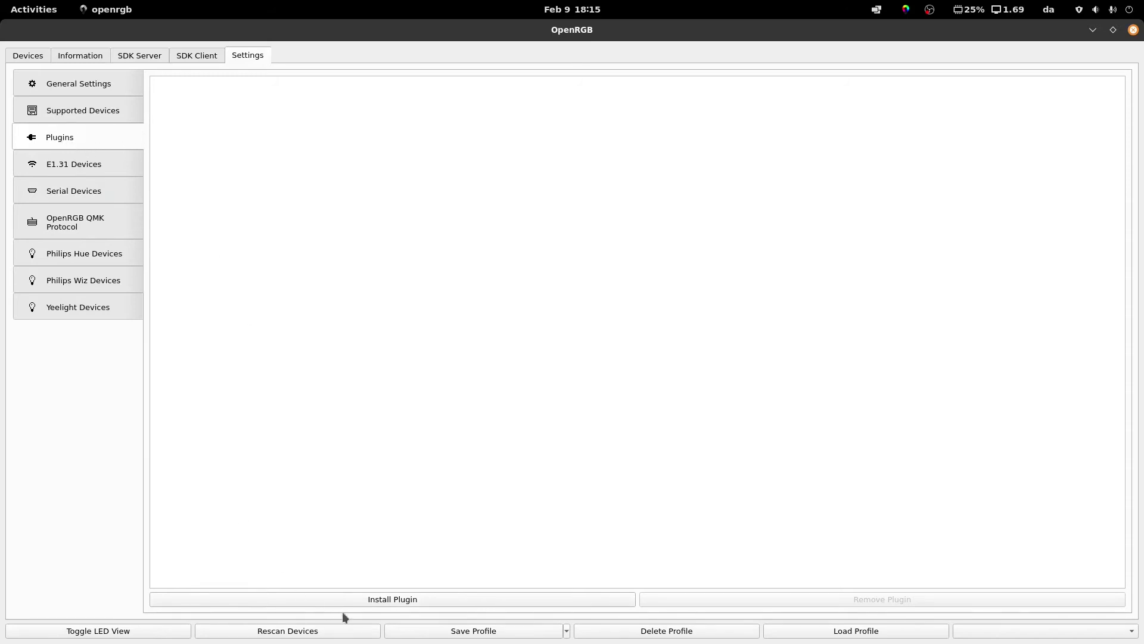
- Install libOpenRGBEffectsPlugin.so.1.0.0 from the extracted OpenRGBEffectsPlugin folder as a plugin
left_click(360, 601)
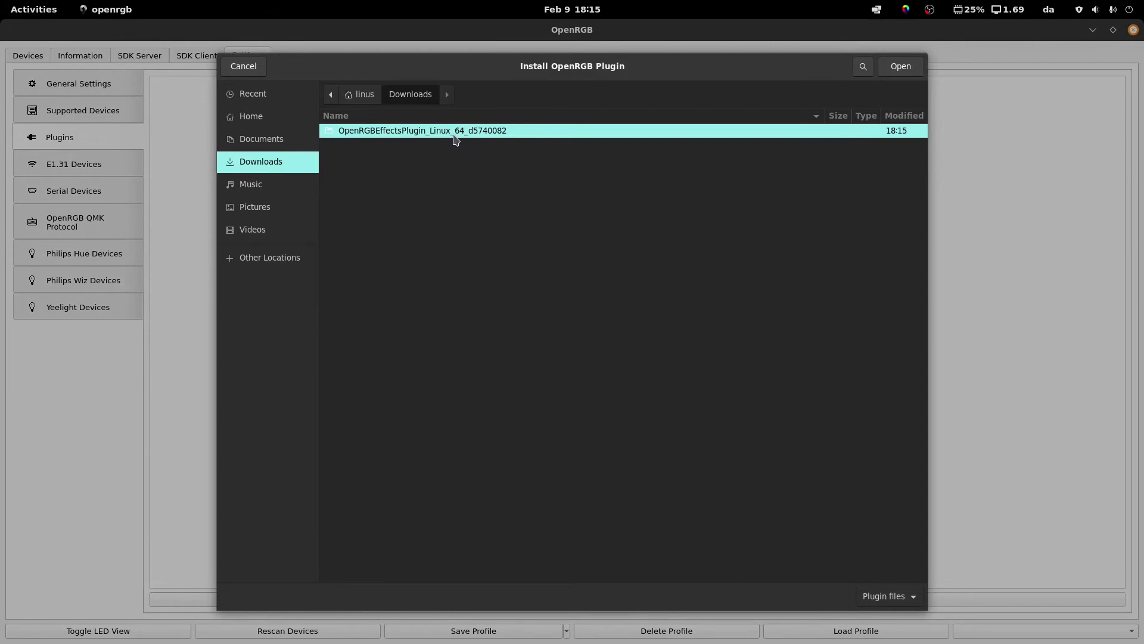
double_click(453, 131)
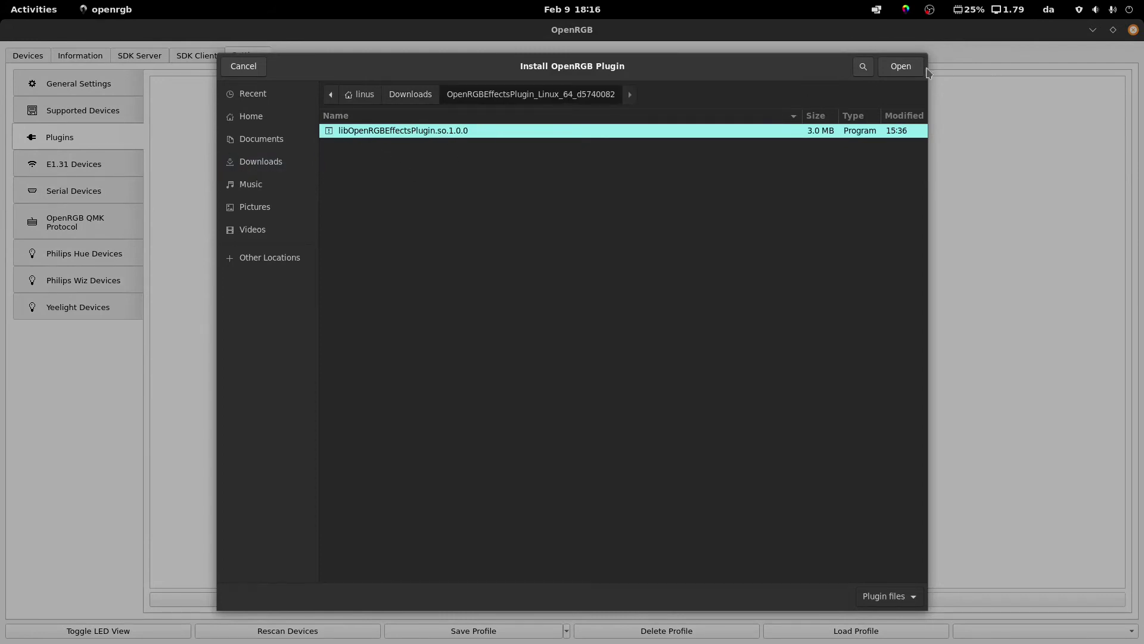
left_click(901, 71)
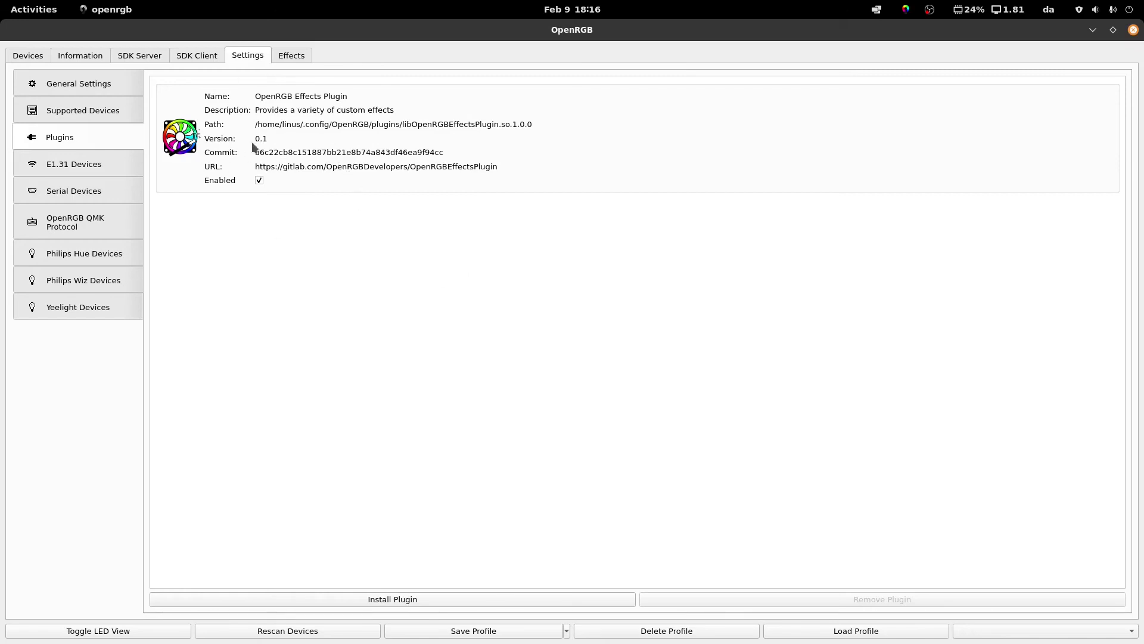
- Open the Effects tab and browse the effect list, trying Swap and Lightning before reopening it
left_click(291, 55)
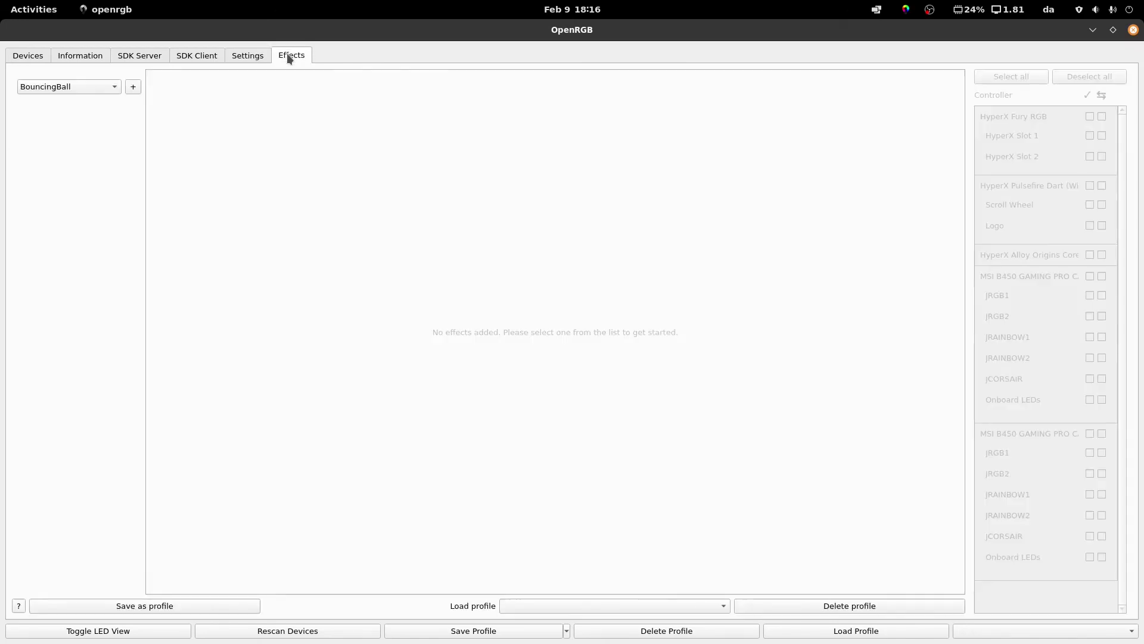
left_click(110, 94)
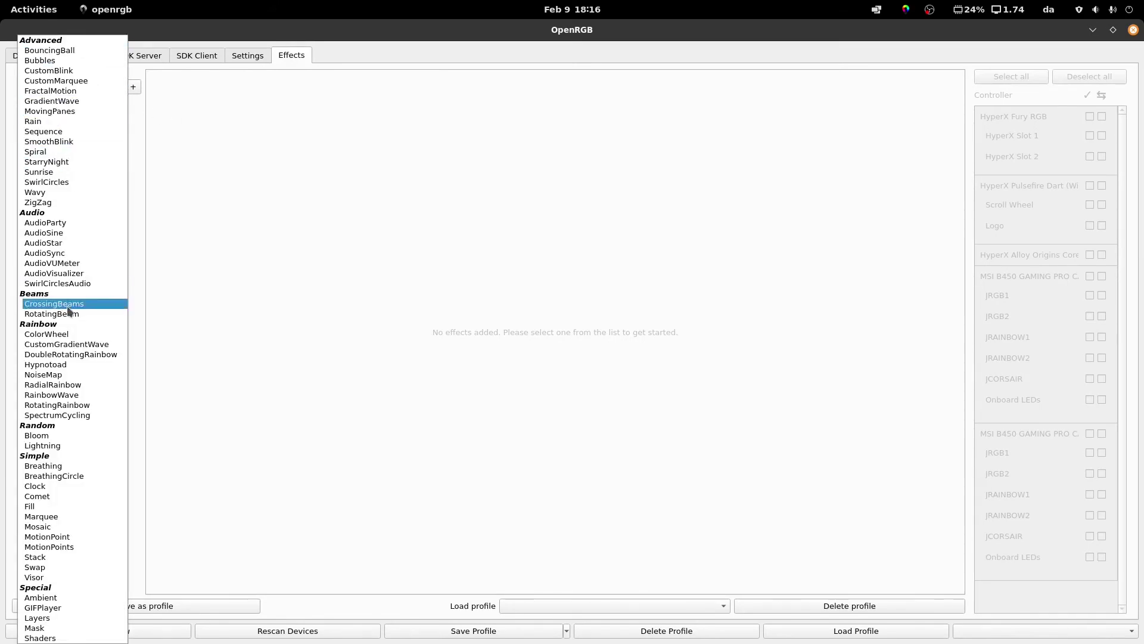
left_click(78, 566)
left_click(69, 84)
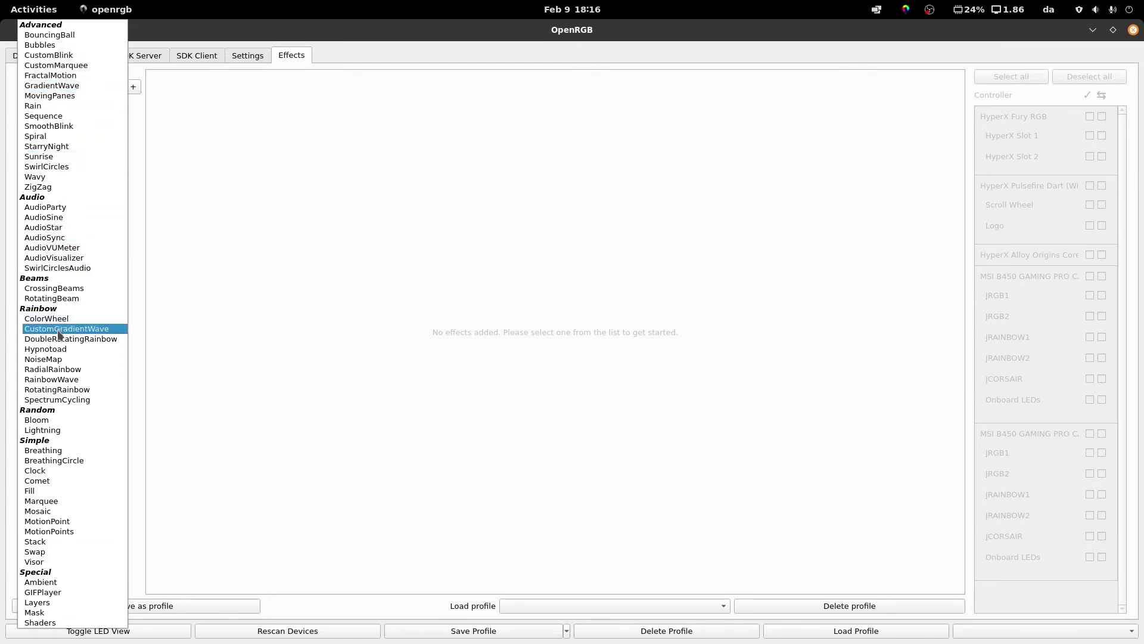
left_click(64, 430)
left_click(66, 87)
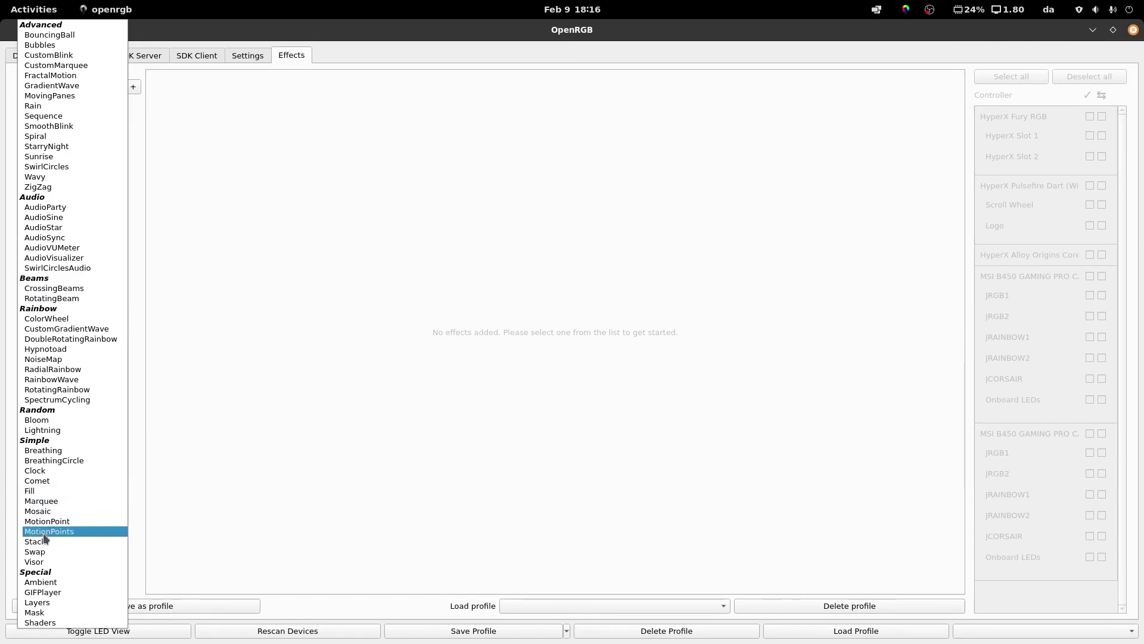
- Choose Visor, add it to the effects list, and start it running
left_click(46, 562)
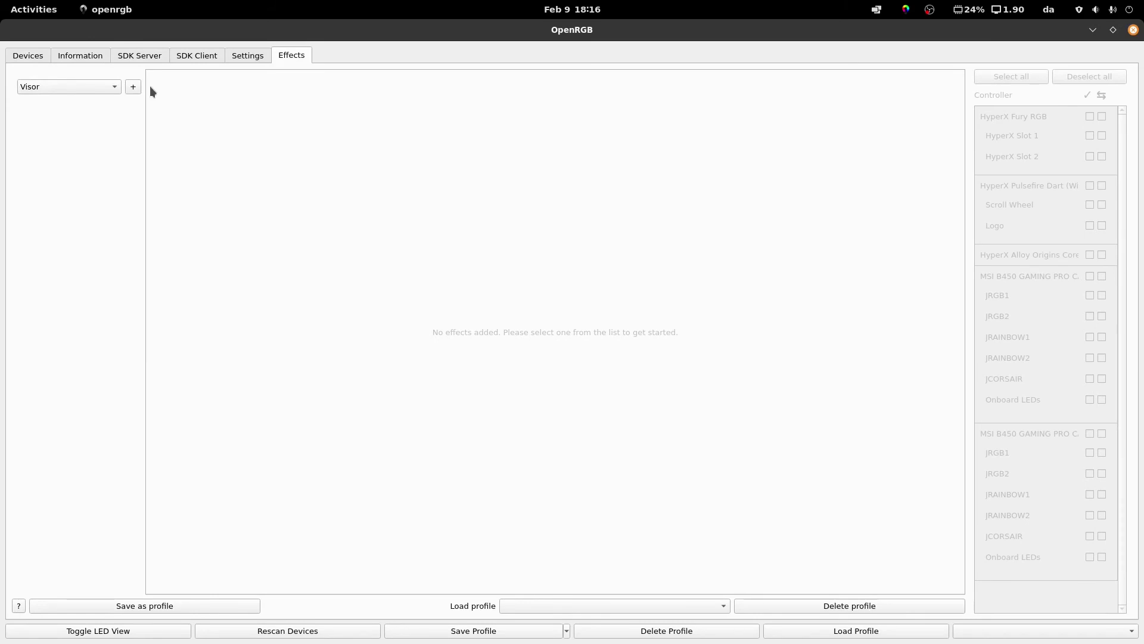
left_click(132, 87)
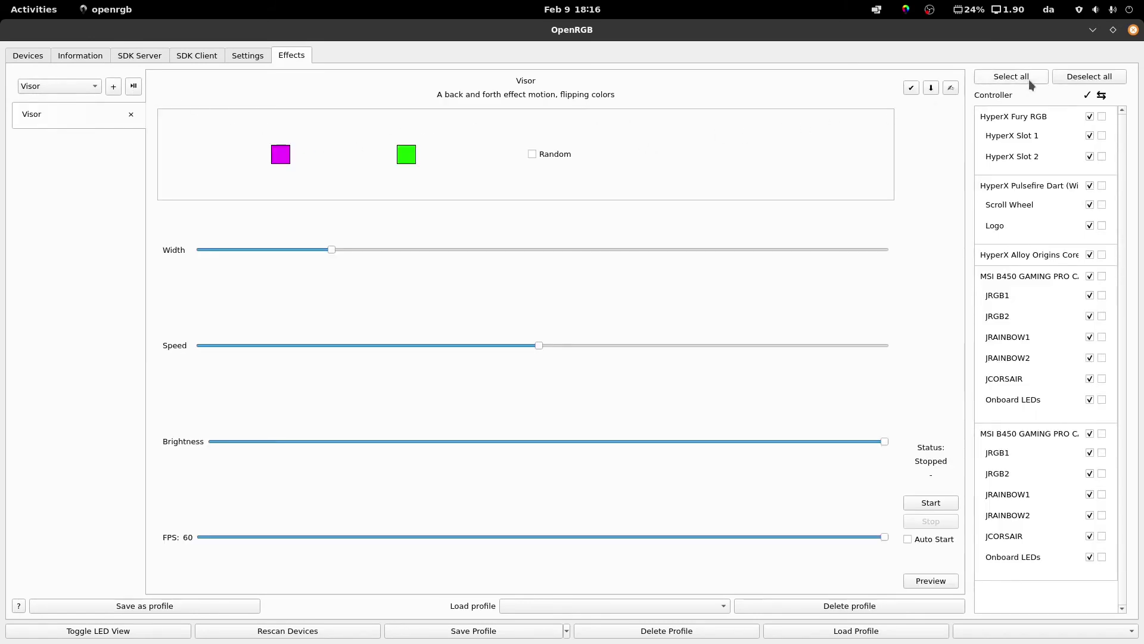
left_click(925, 504)
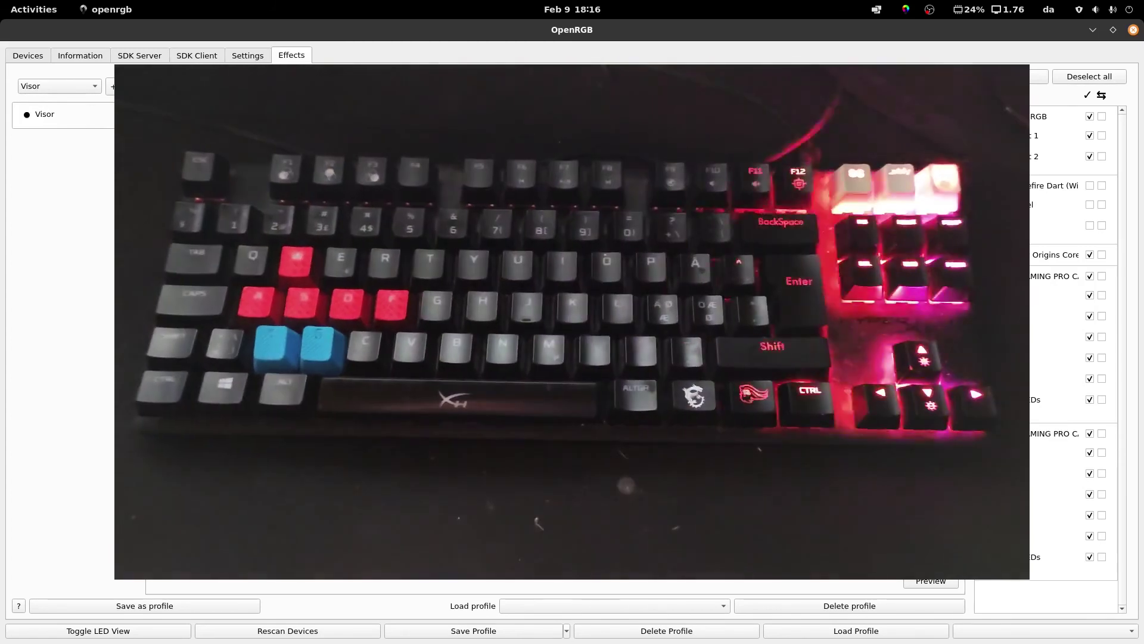